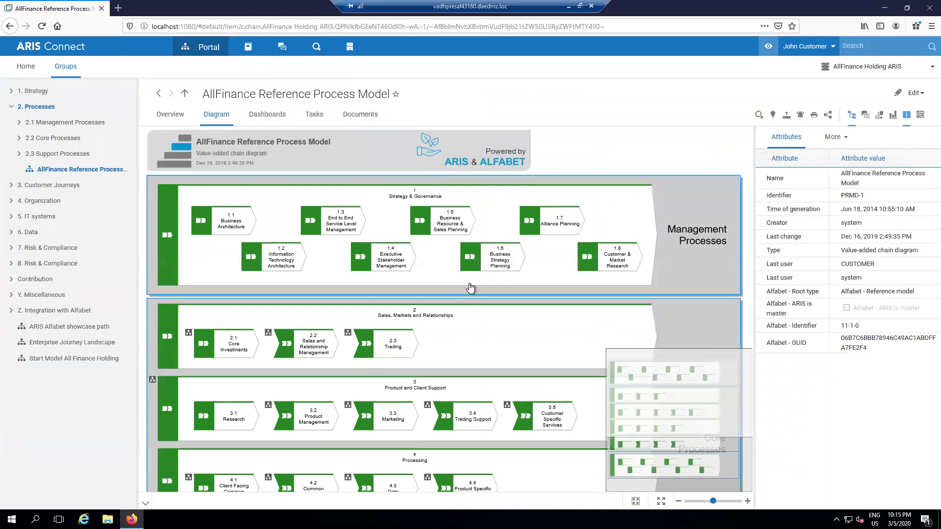
Step: Drill down from 2.3 Trading through Asset Class Trading to open the Asset Class Trading (FD Trading) EPC
click(391, 349)
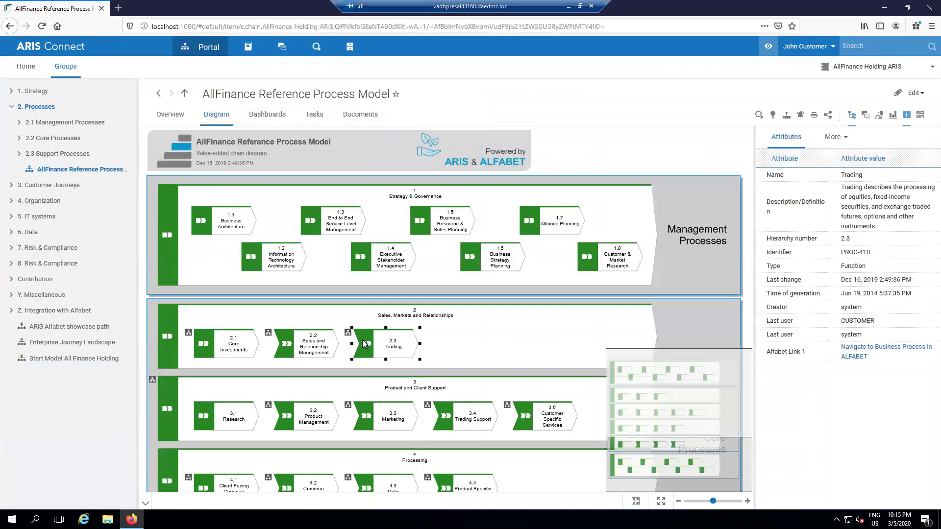
click(350, 333)
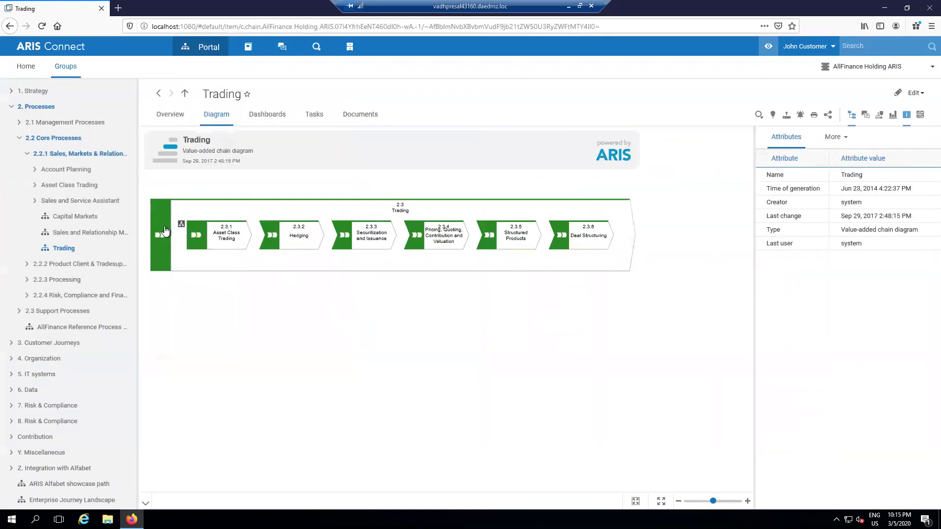
click(180, 227)
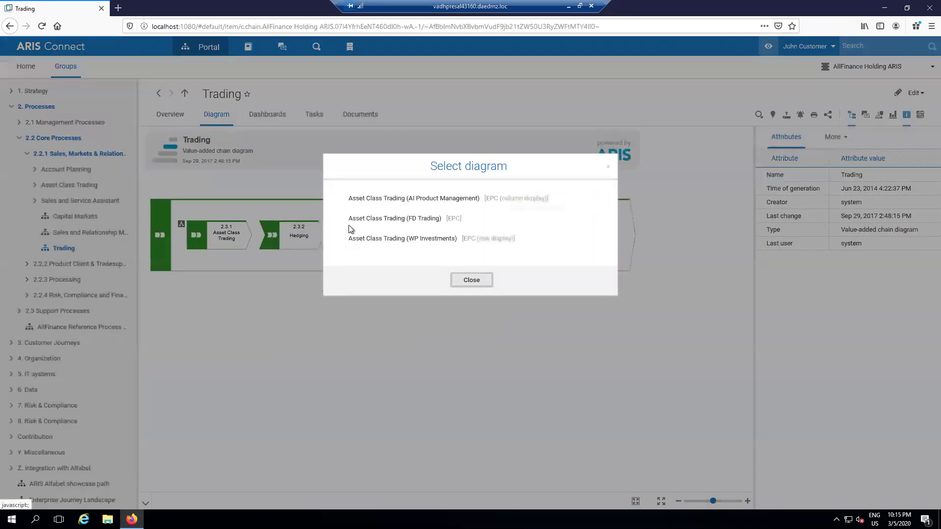
click(374, 218)
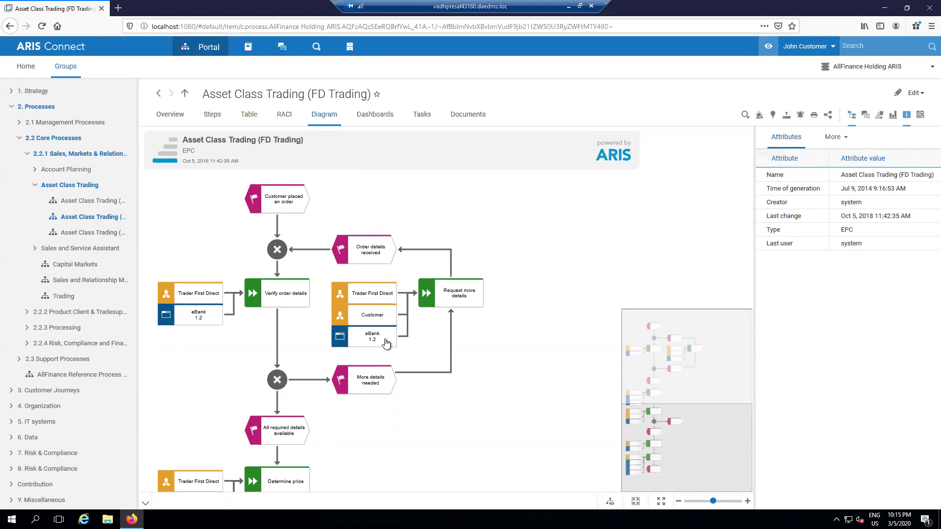
Step: Select the eBank 1.2 application system to see its Alfabet Link 1 attribute
click(386, 343)
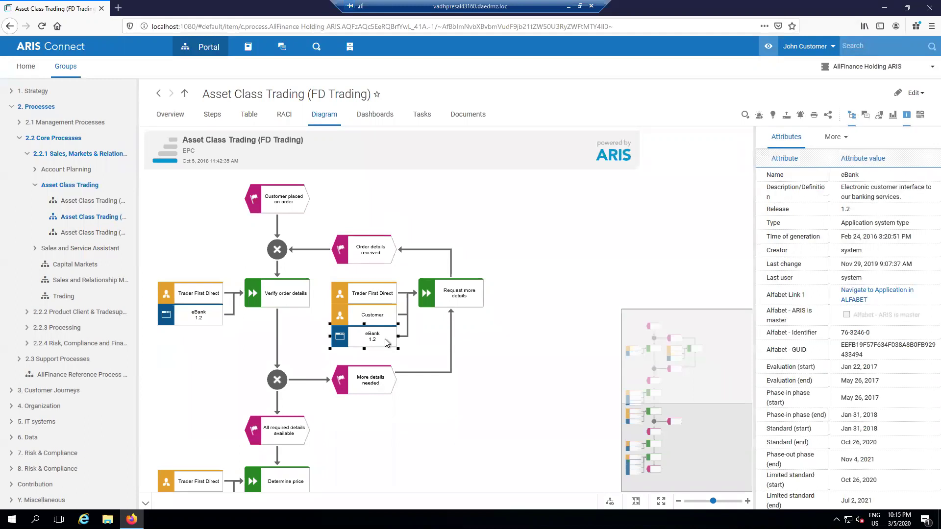
click(905, 117)
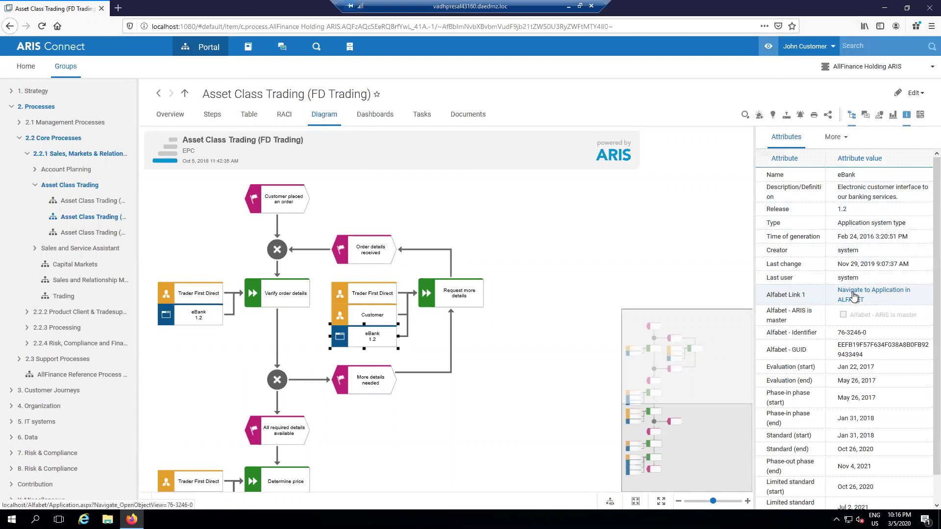
Step: Follow eBank 1.2's Alfabet link and review its 85% completeness score and application diagram
click(853, 295)
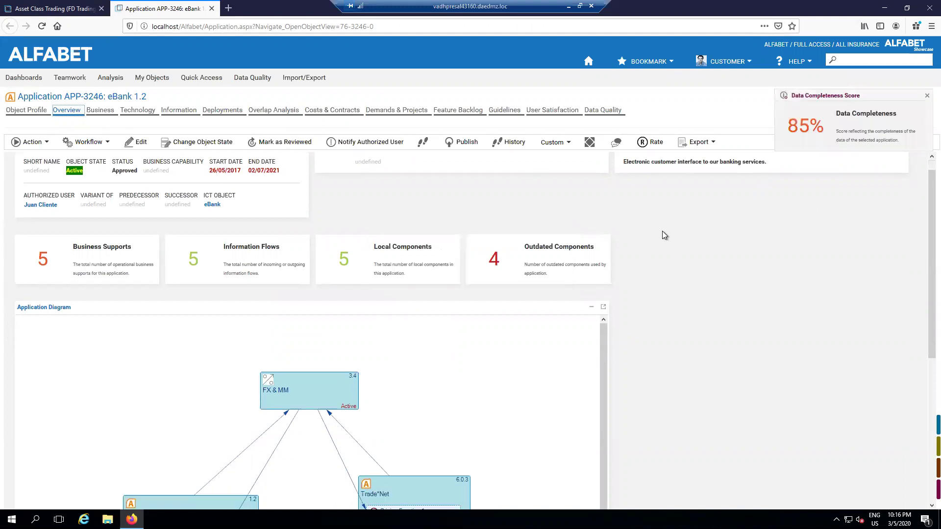
scroll(662, 231, down, 5)
scroll(664, 227, down, 1)
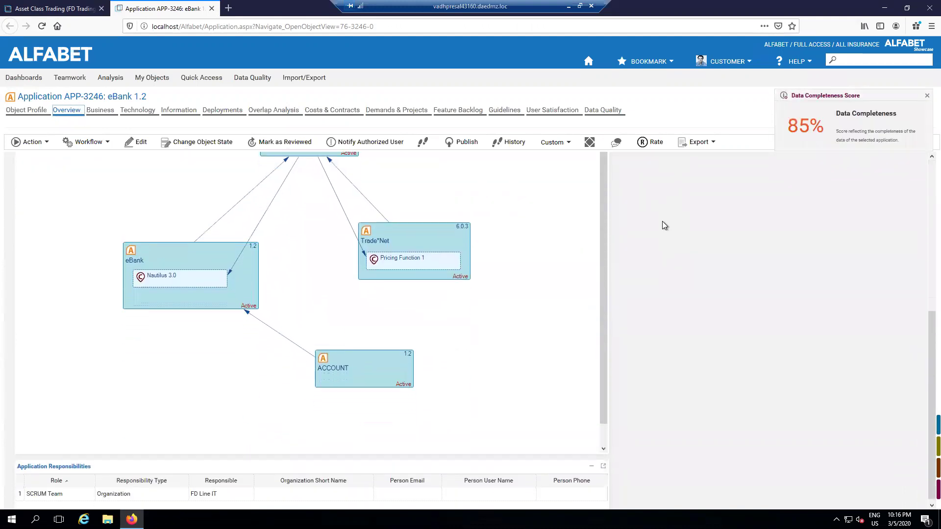
scroll(663, 219, up, 6)
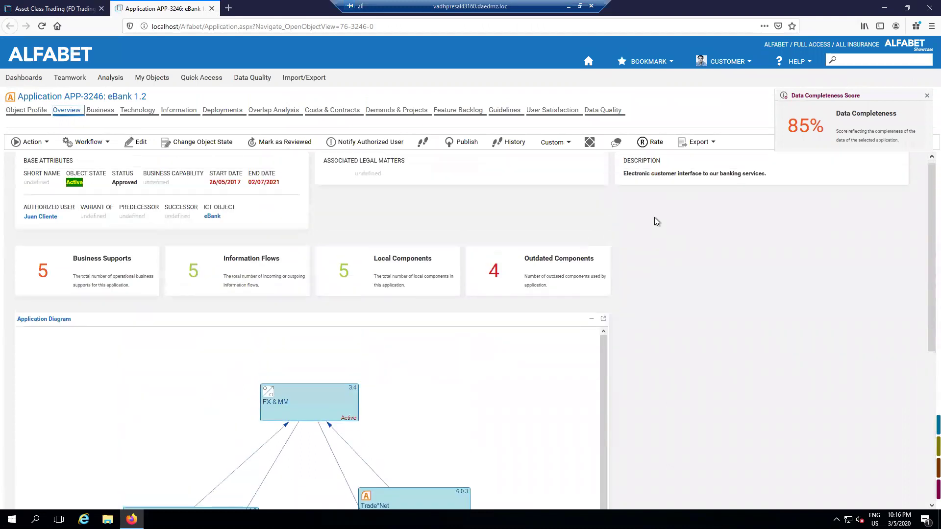
Step: Show eBank 1.2's 75% business data overlap with FX & MM 3.4 and Trade*Net 6.0.3
click(280, 112)
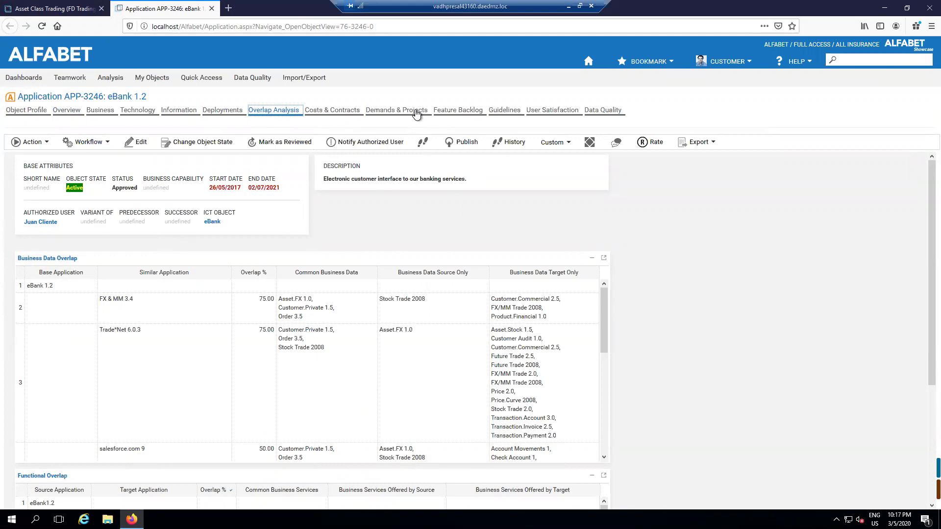
Step: Place a new Application system type right of the Order details received event
click(66, 12)
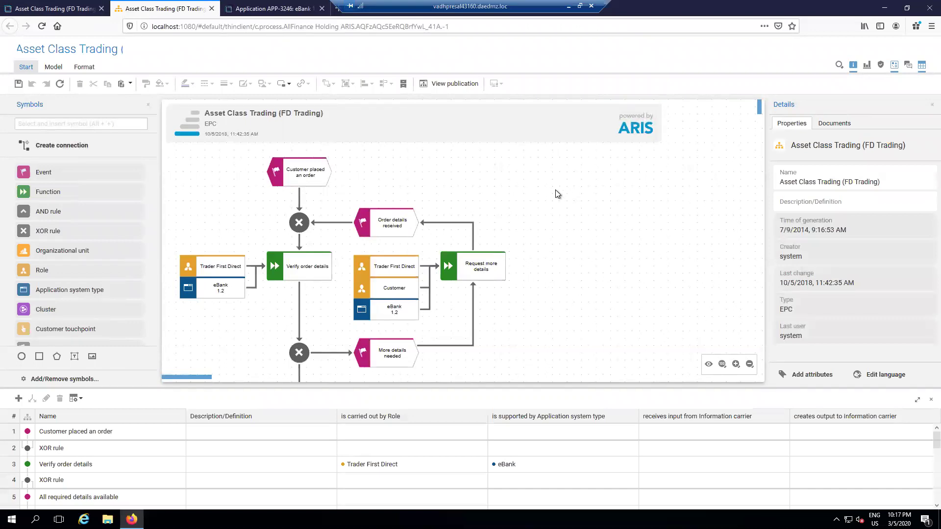
click(82, 291)
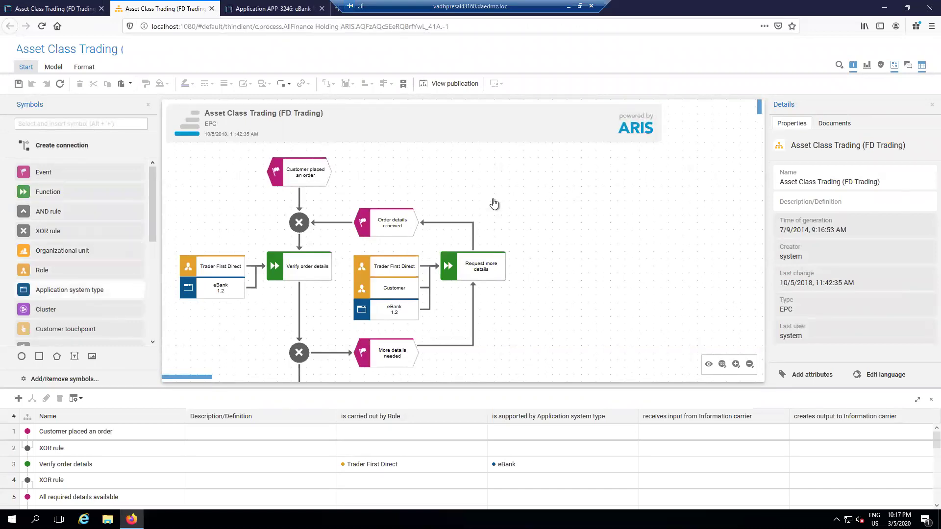
click(514, 193)
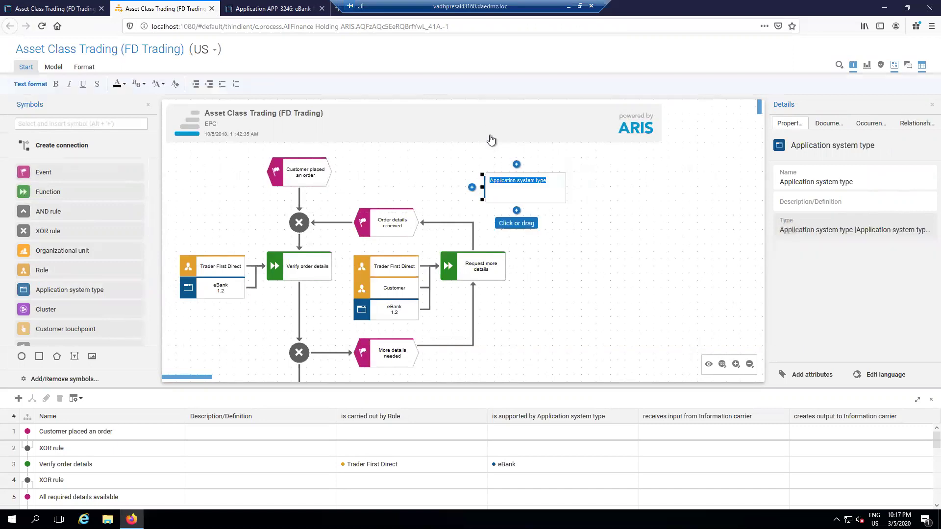
click(486, 170)
click(491, 185)
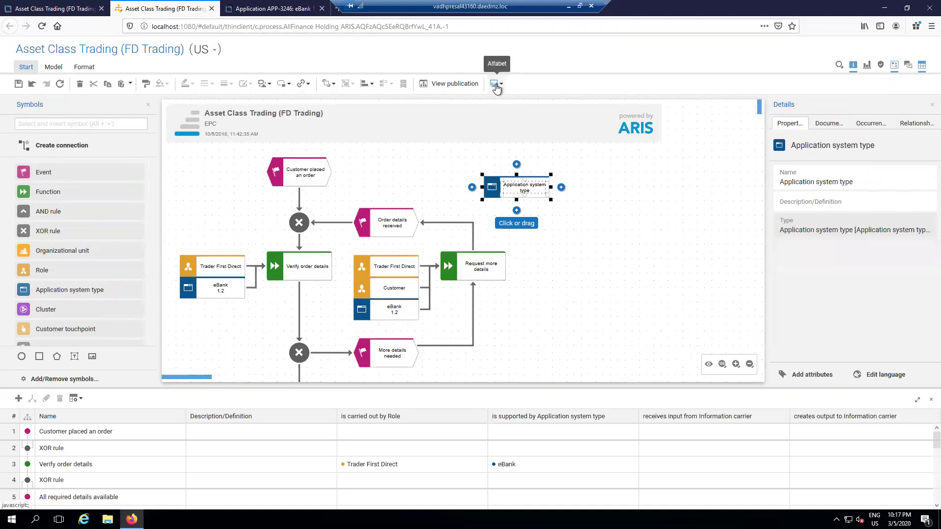
click(496, 86)
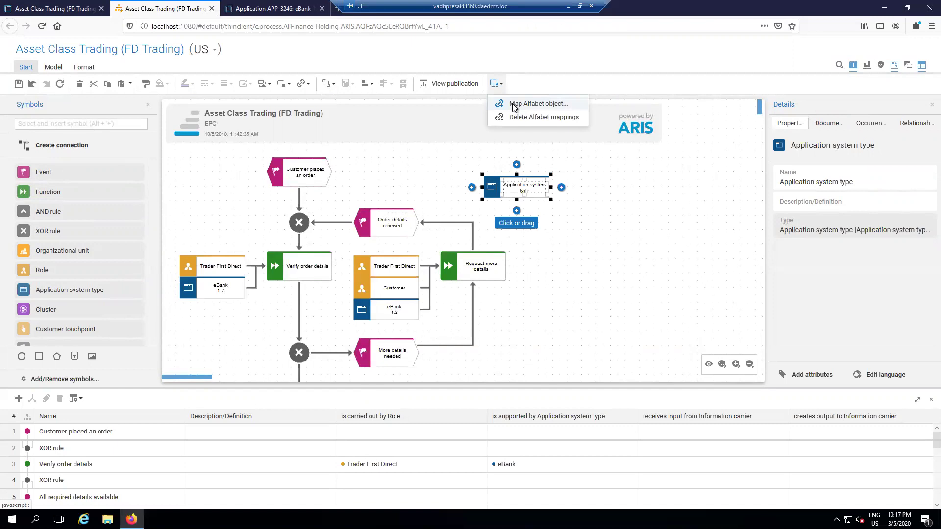
Step: Map the new symbol to the Alfabet application CAMS II, release 3.0
click(515, 106)
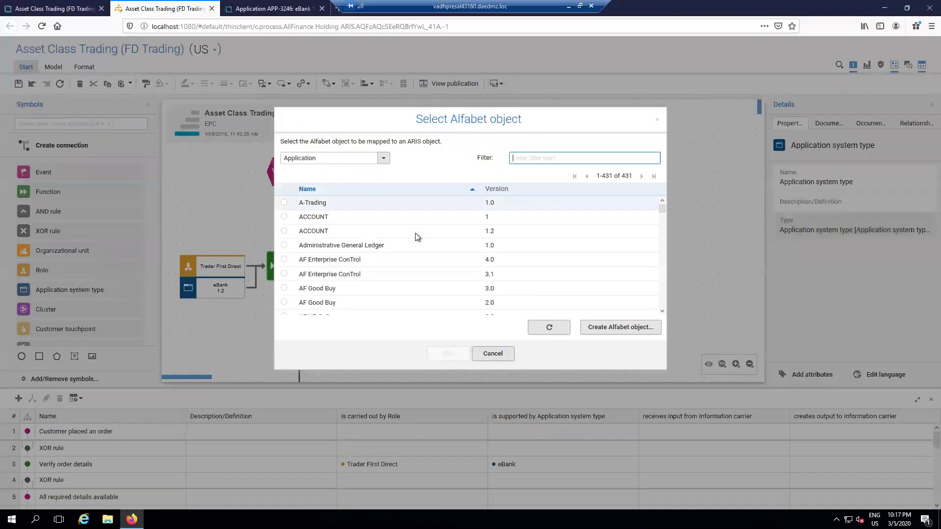
scroll(426, 230, down, 2)
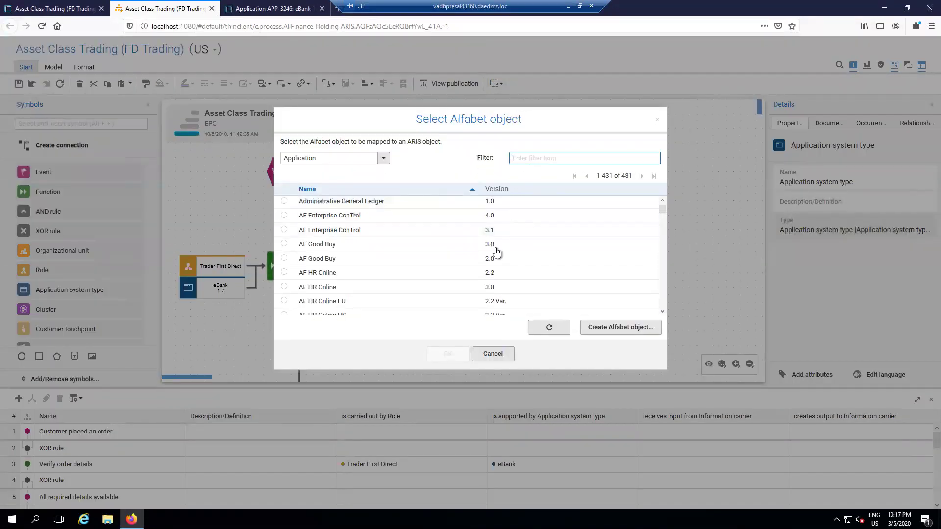
scroll(494, 253, down, 2)
scroll(494, 253, down, 12)
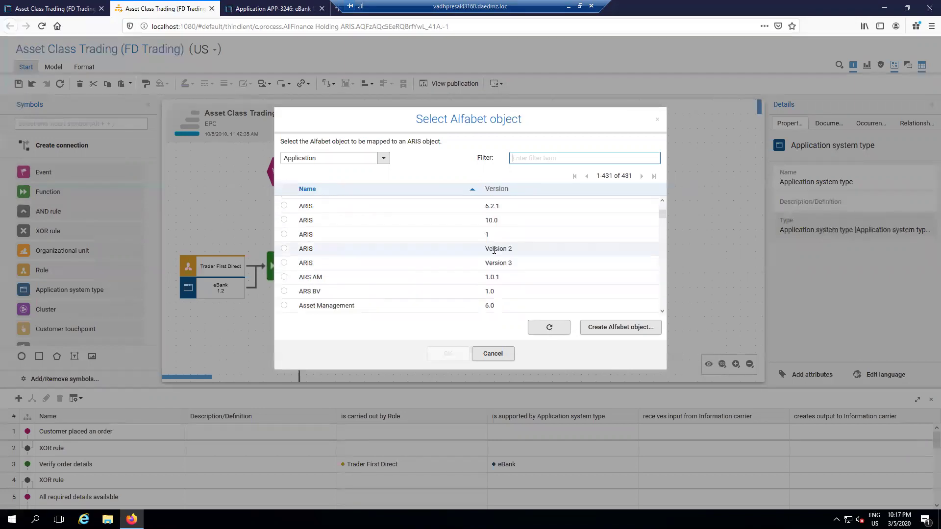
scroll(492, 252, down, 2)
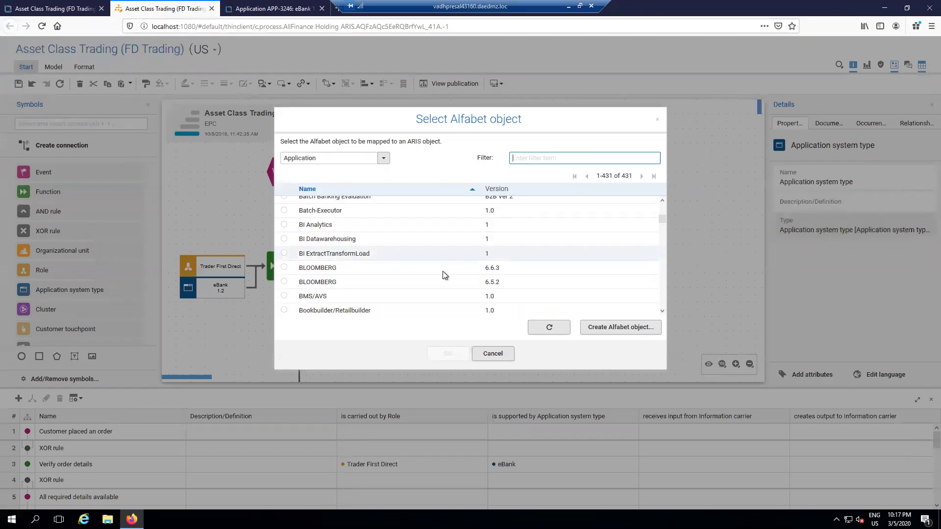
scroll(443, 275, down, 6)
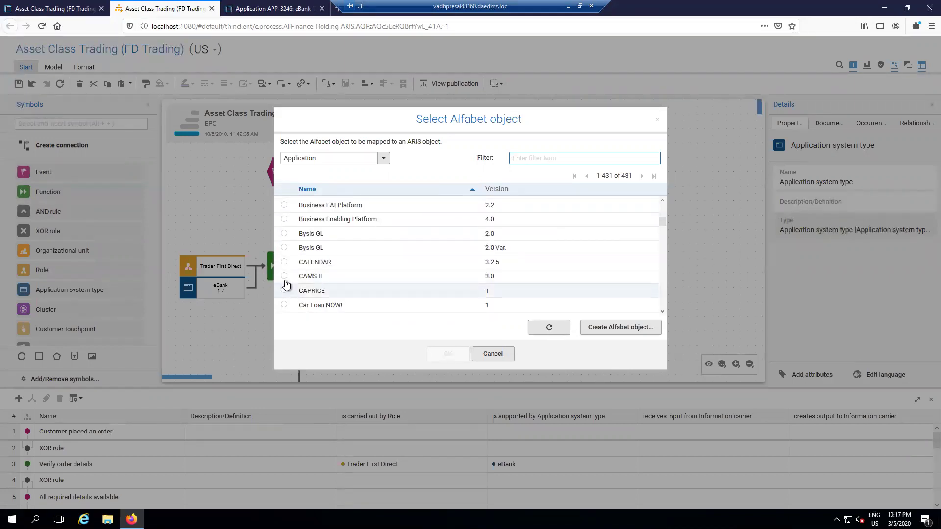
click(284, 277)
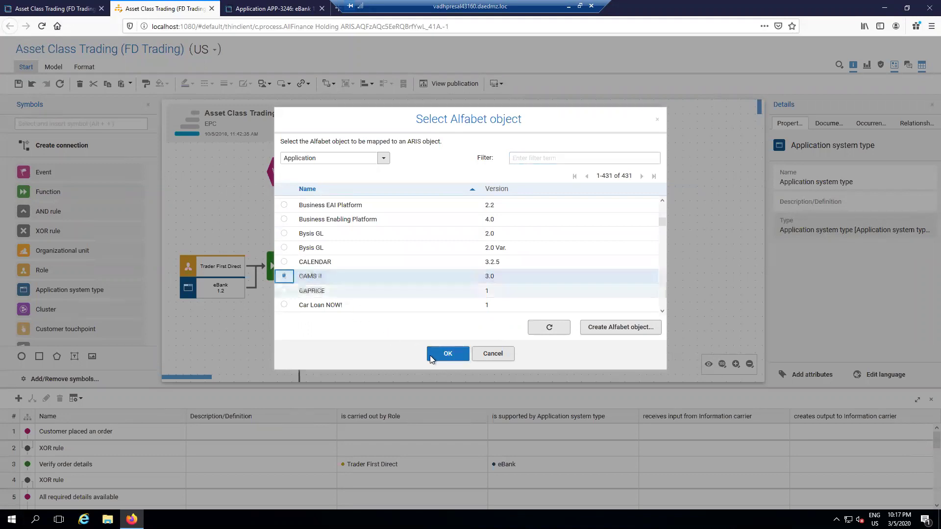
click(448, 356)
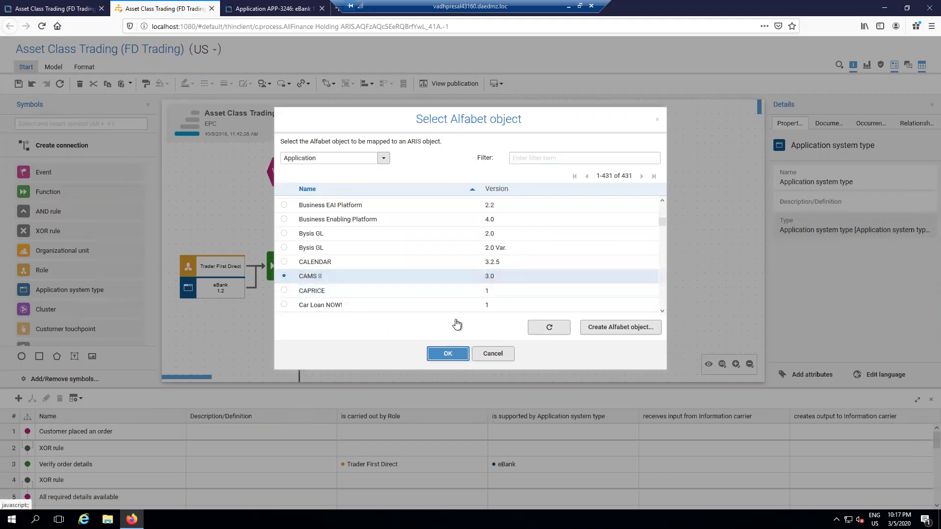
Step: Reuse the existing CAMS II object and follow its Alfabet Link 1 URL
click(432, 268)
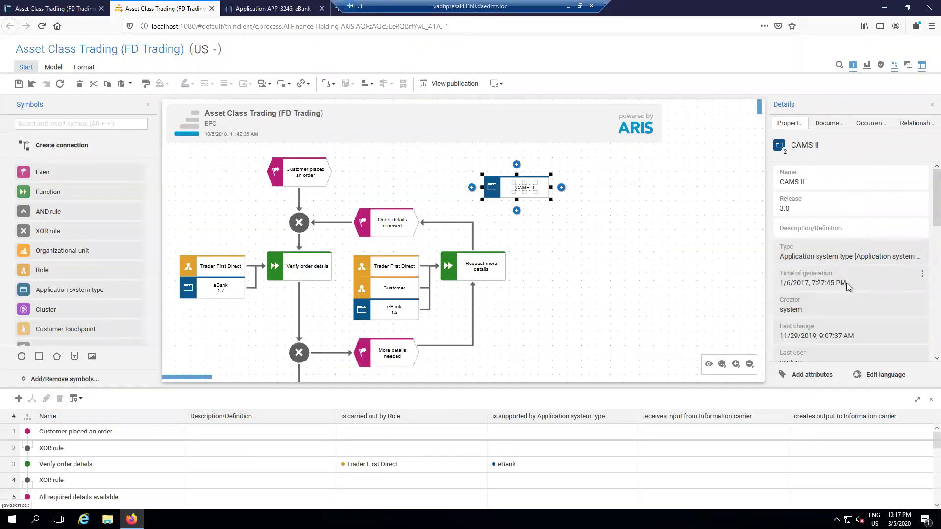
scroll(849, 284, down, 3)
scroll(849, 287, down, 5)
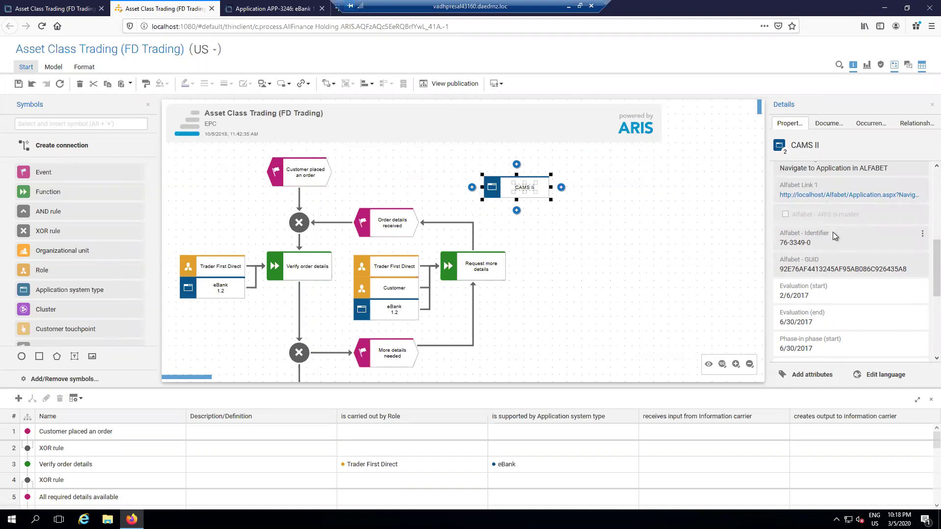
scroll(835, 236, down, 5)
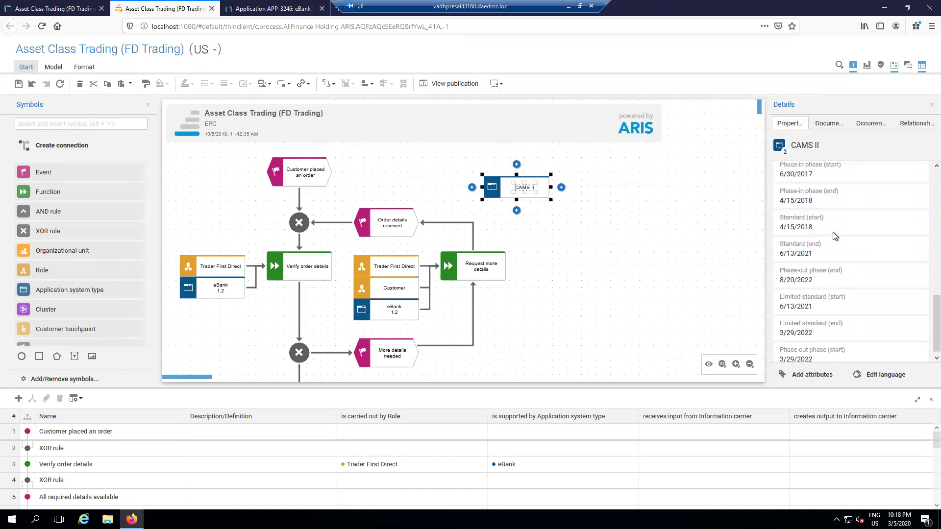
scroll(834, 234, up, 5)
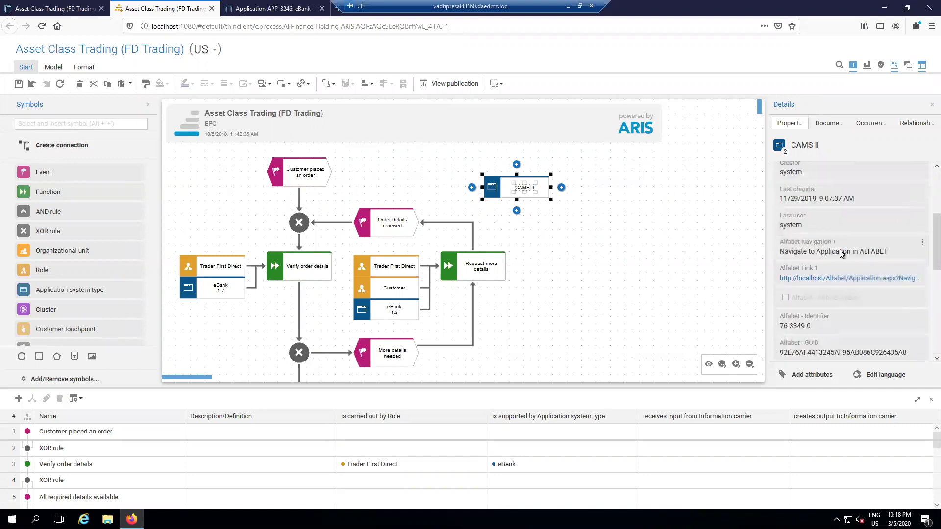
click(850, 279)
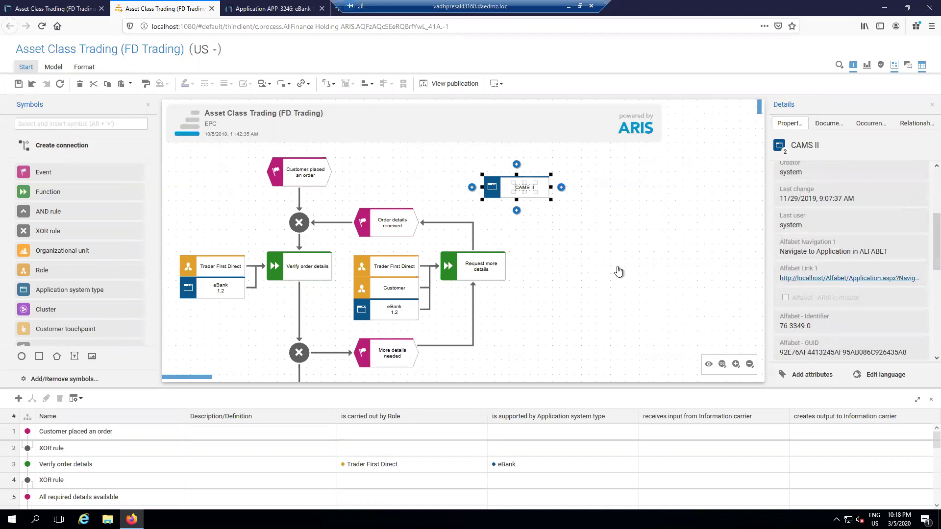
Step: View eBank 1.2's Business page with TIME status, supported countries and support map
click(273, 9)
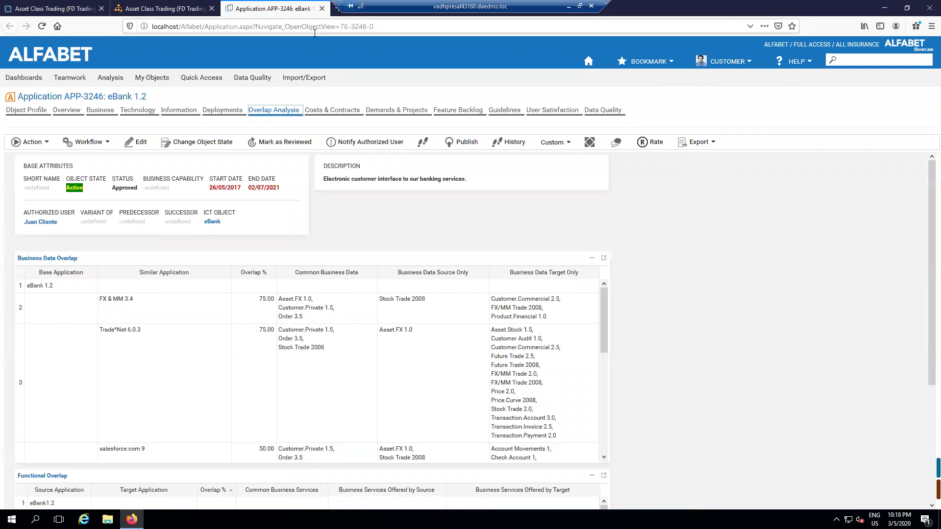
click(104, 112)
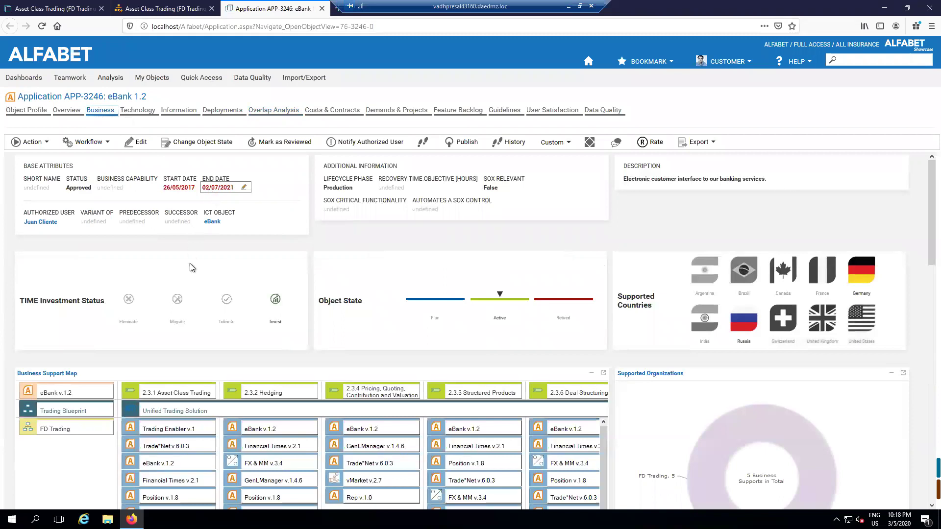
Step: Open 2.3.1 Asset Class Trading from the support map and select its FD Trading ARIS diagram
click(204, 392)
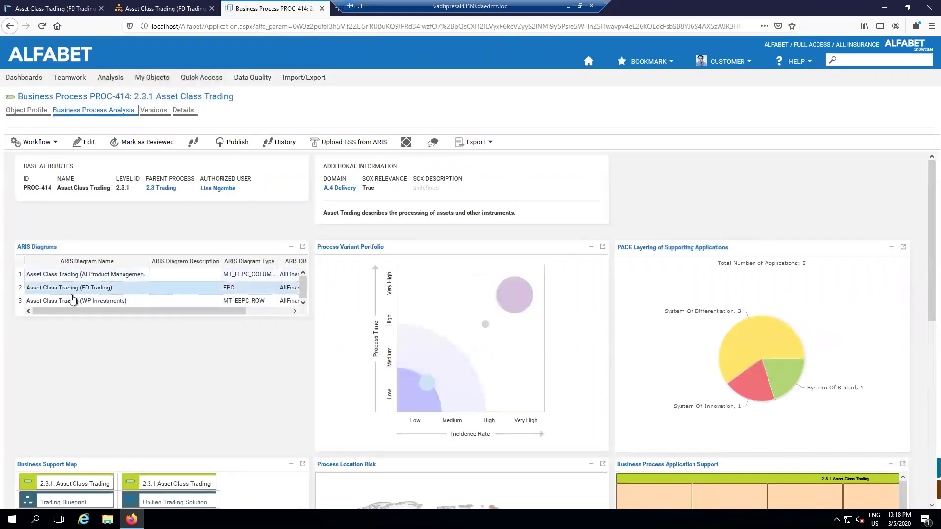
click(118, 303)
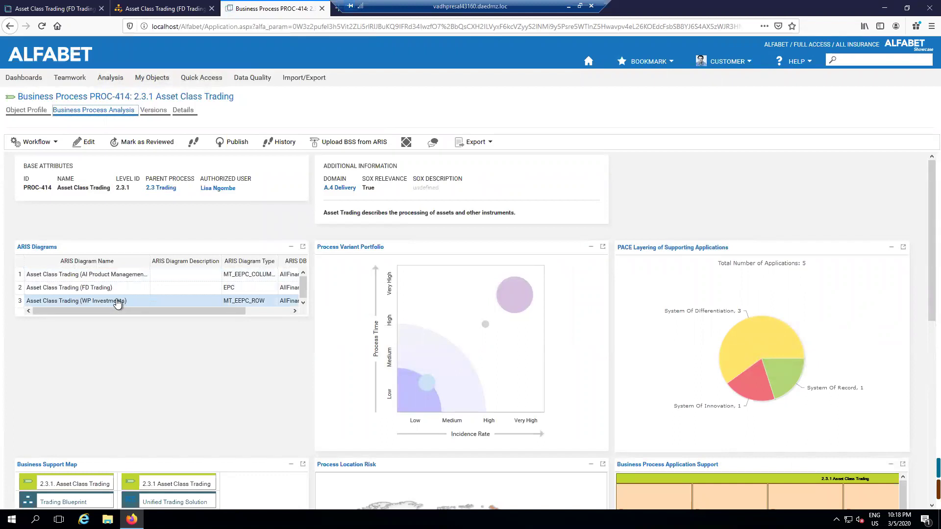
click(113, 290)
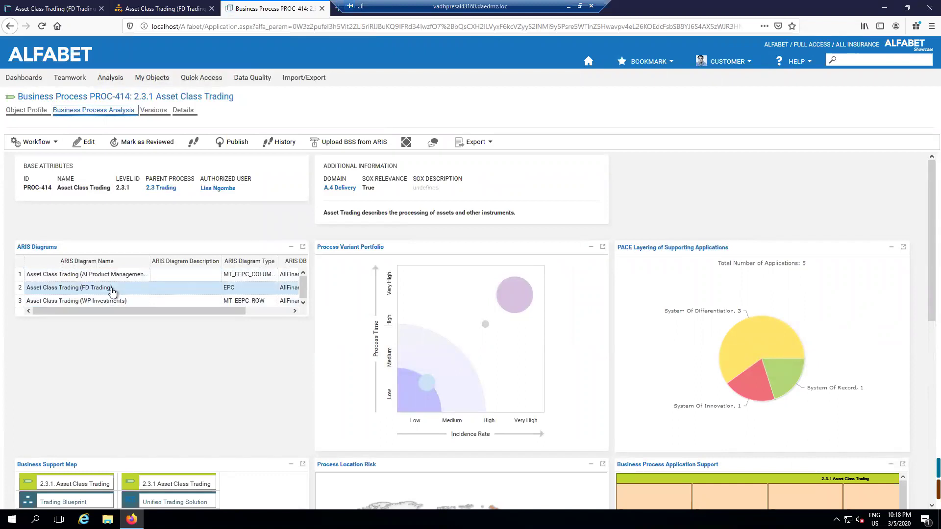